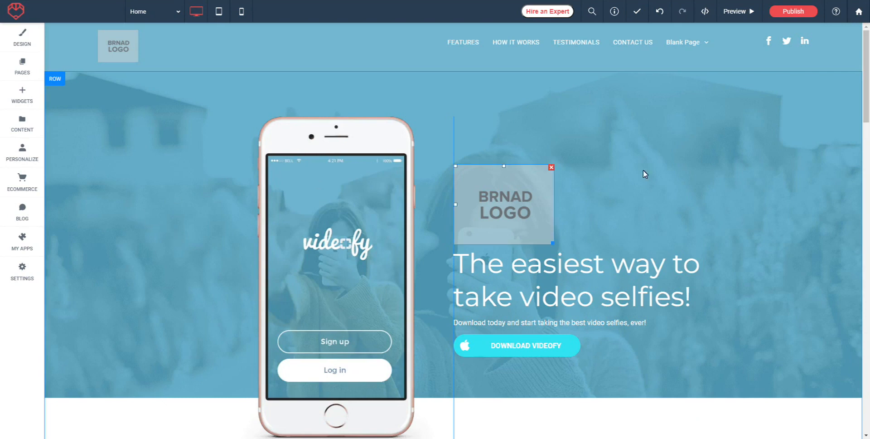
Add a Shape widget to the empty white area between the phone banner and the feature icons.
scroll(846, 94, "down", 5)
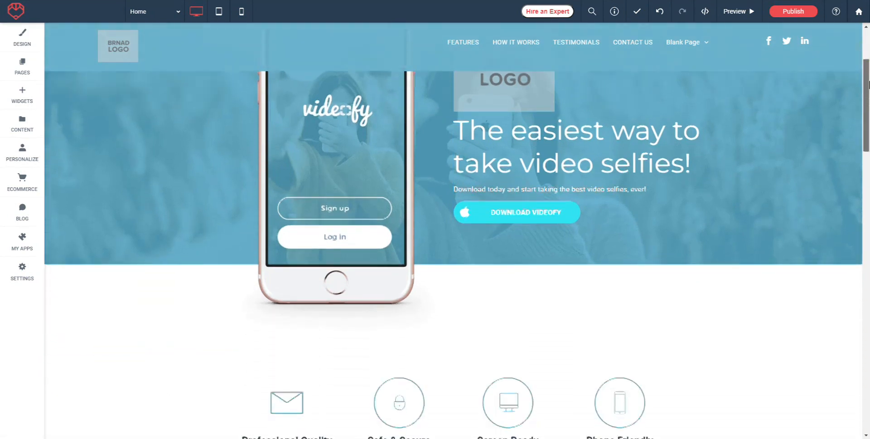
scroll(454, 227, "down", 2)
scroll(453, 226, "up", 4)
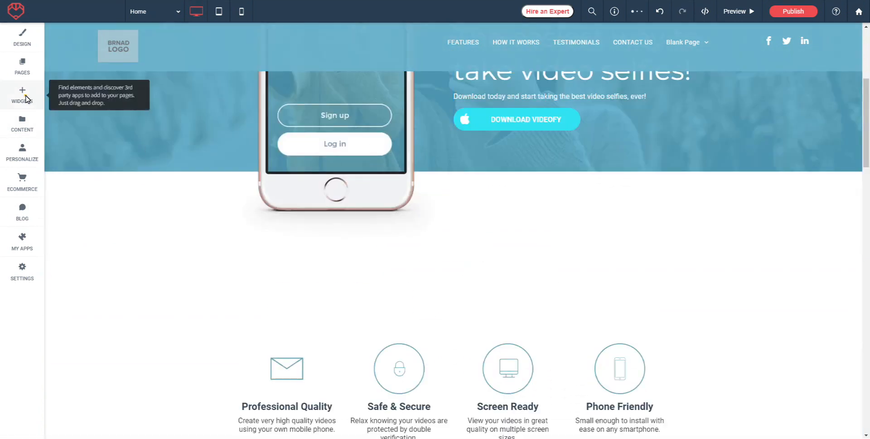
left_click(26, 98)
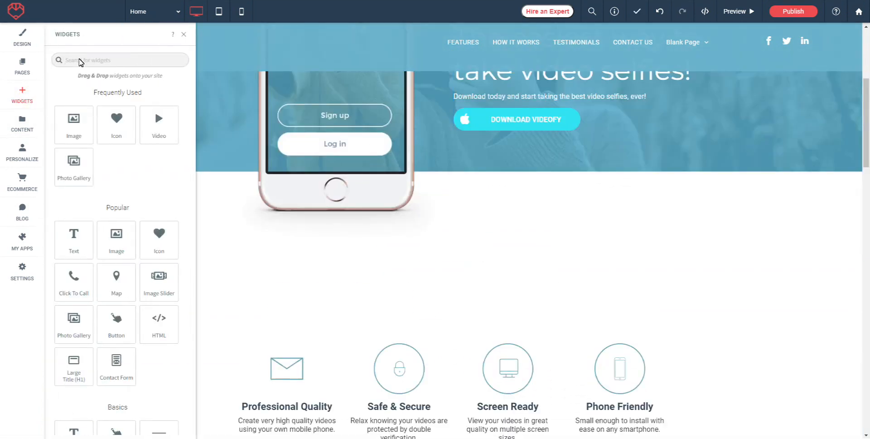
scroll(104, 163, "down", 7)
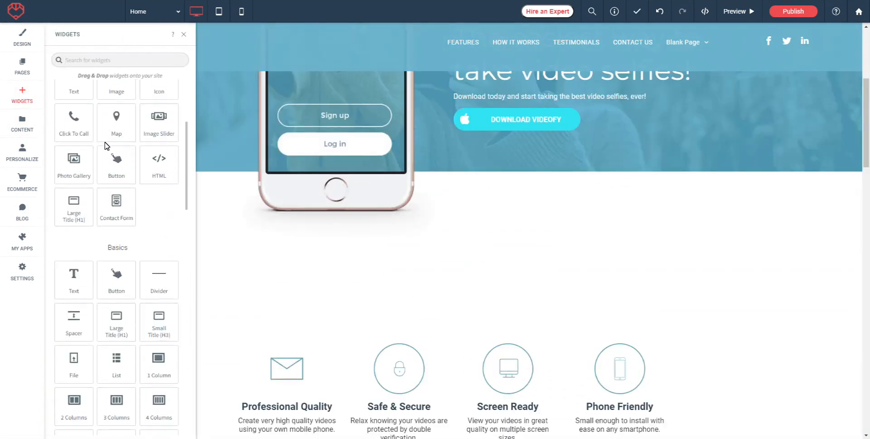
scroll(104, 147, "down", 5)
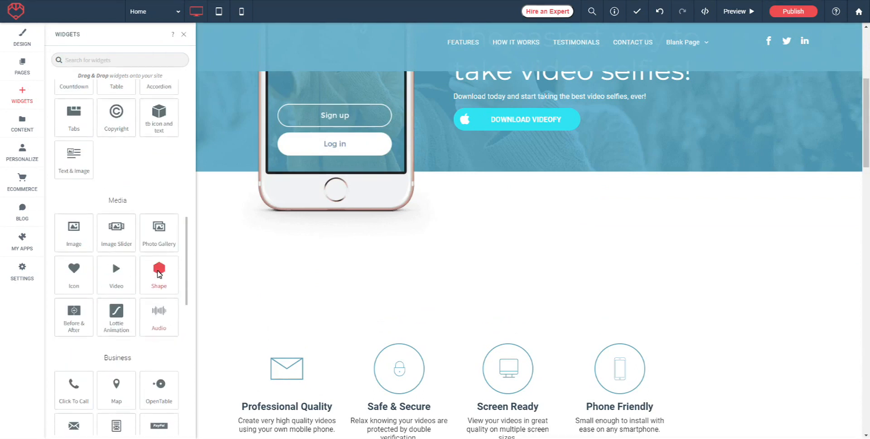
left_click_drag(164, 280, 344, 273)
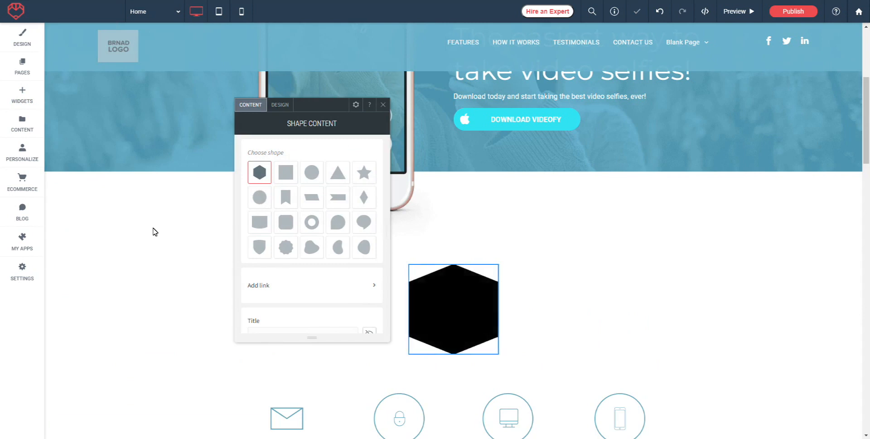
Change the new shape to a star and give it the title STAR.
left_click(337, 172)
left_click(362, 177)
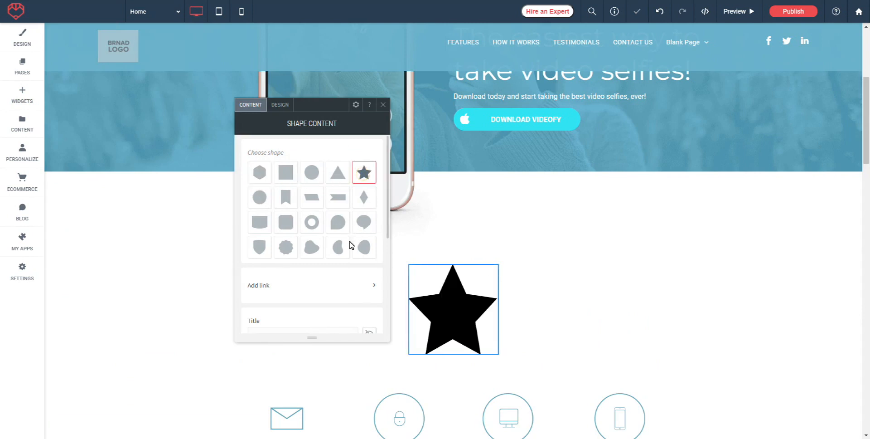
scroll(306, 281, "down", 2)
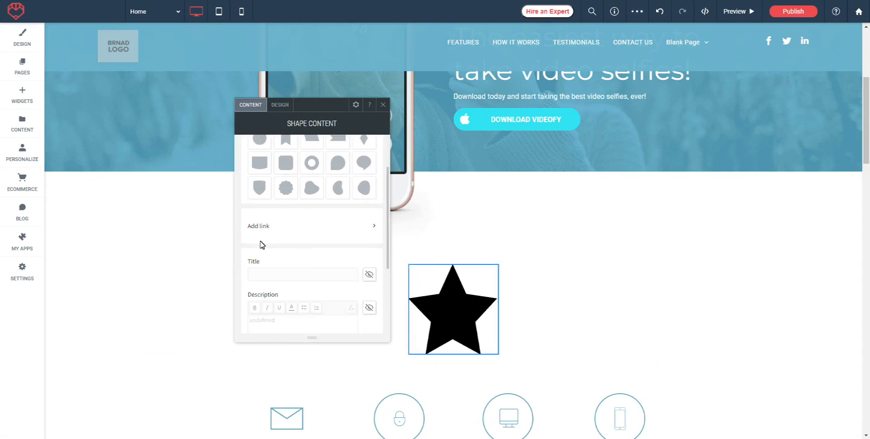
left_click(269, 275)
type("STAR")
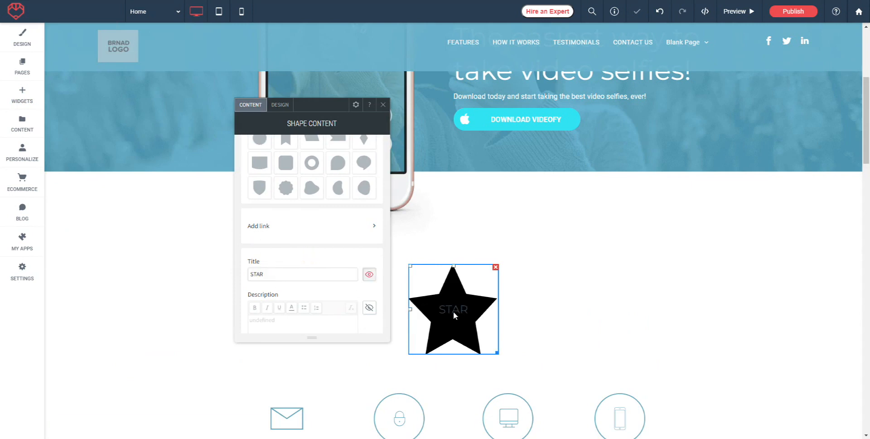
scroll(311, 273, "down", 4)
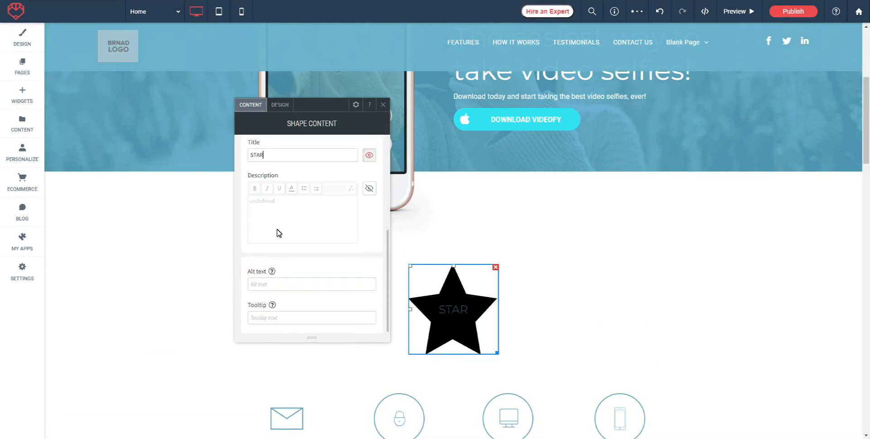
scroll(297, 278, "up", 6)
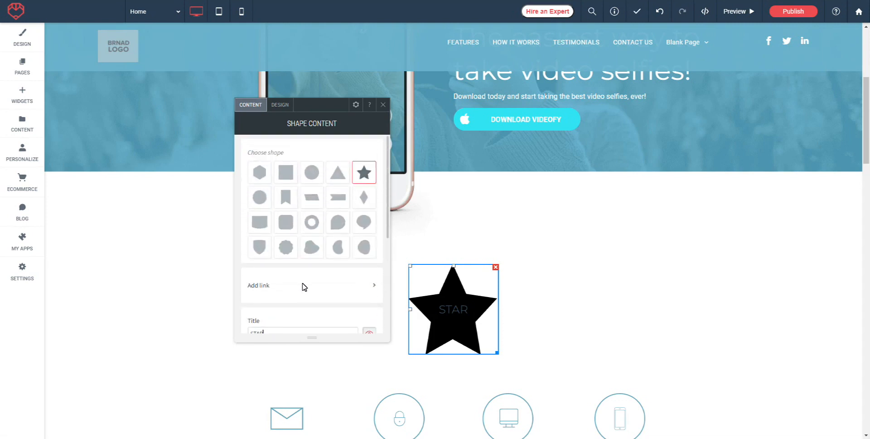
Switch the star's design to the image-filled layout.
left_click(278, 106)
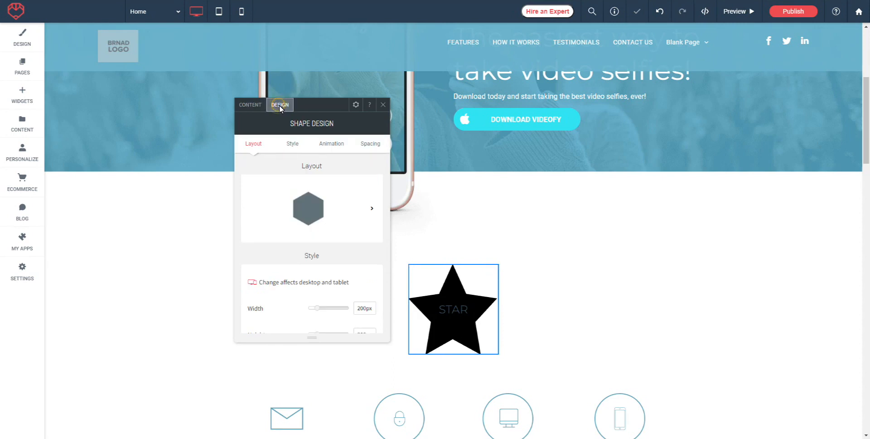
left_click(372, 209)
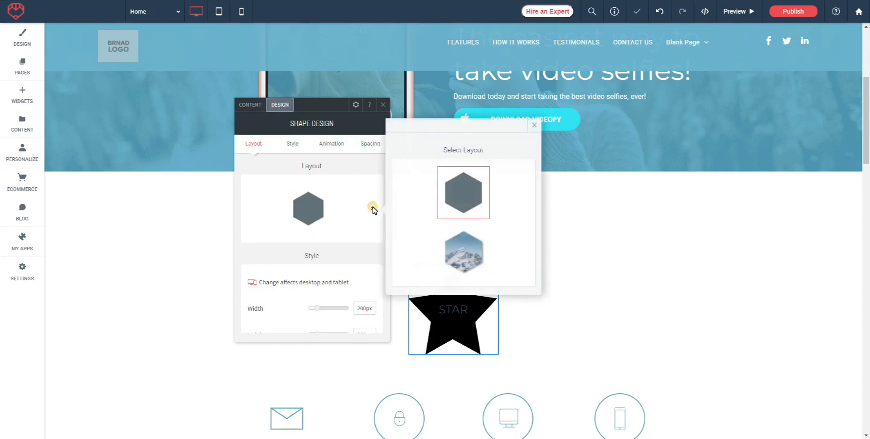
left_click(467, 257)
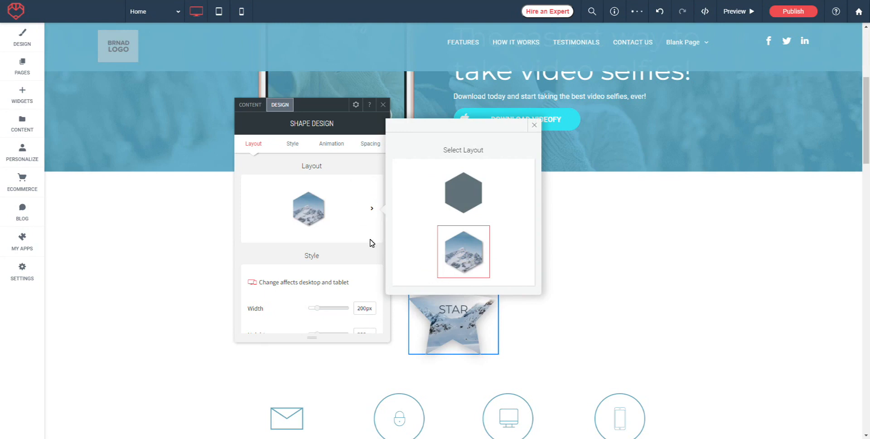
Set the star's width and height to 209 px, and reshape it by hand on the page to be slightly narrower and taller.
scroll(344, 238, "down", 2)
left_click_drag(317, 228, 323, 228)
left_click_drag(324, 256, 319, 258)
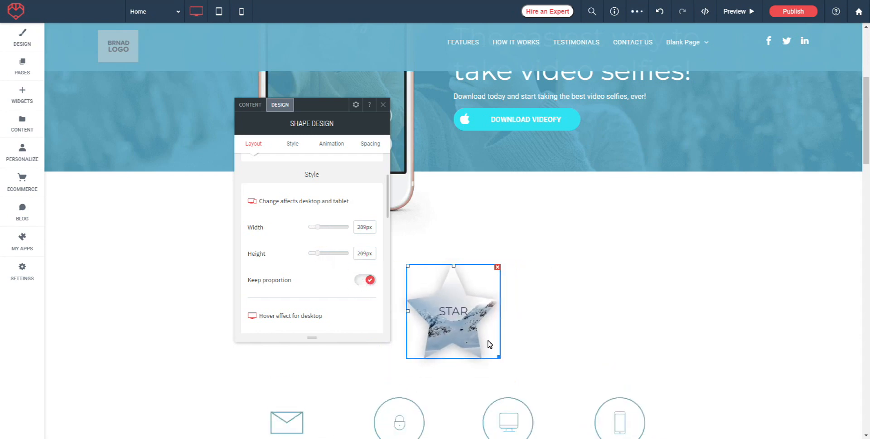
mouse_move(499, 358)
left_mouse_down()
mouse_move(542, 396)
mouse_move(489, 345)
mouse_move(538, 379)
mouse_move(495, 366)
left_mouse_up()
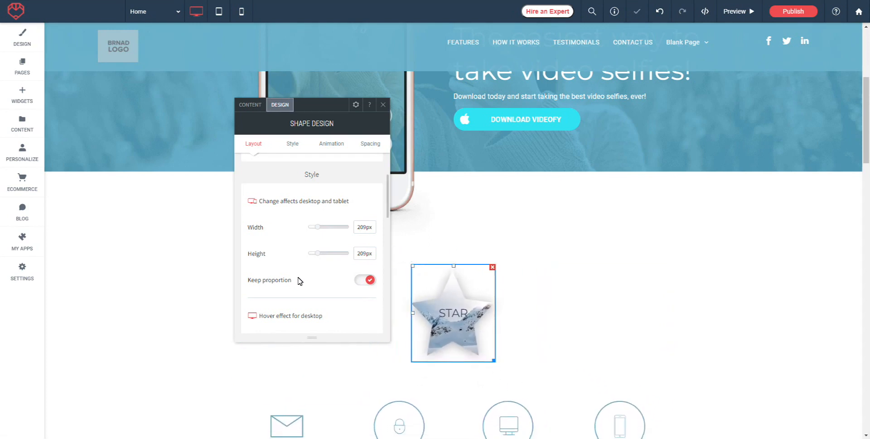
Apply the Zoom out hover effect to the star.
scroll(307, 272, "down", 2)
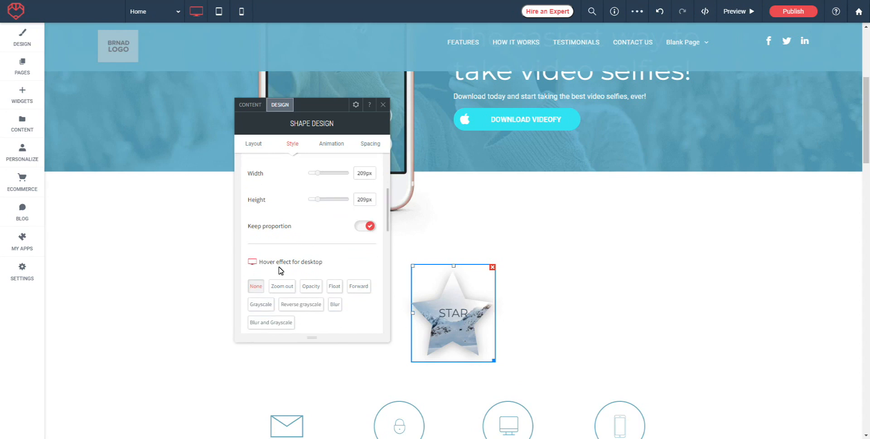
scroll(318, 261, "down", 1)
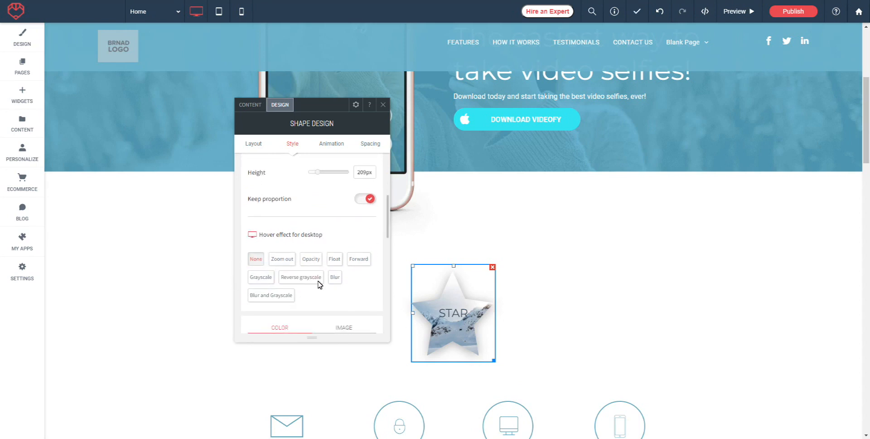
left_click(282, 260)
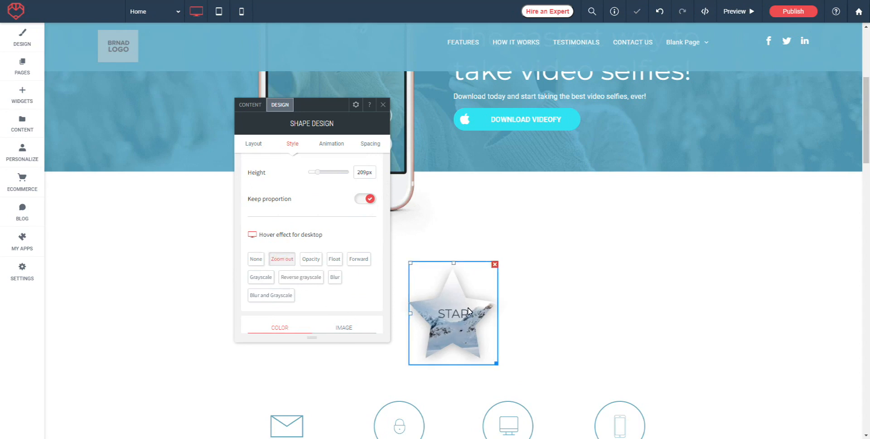
Try a 2 px border around the star and reset the border to 0 px.
scroll(245, 247, "down", 4)
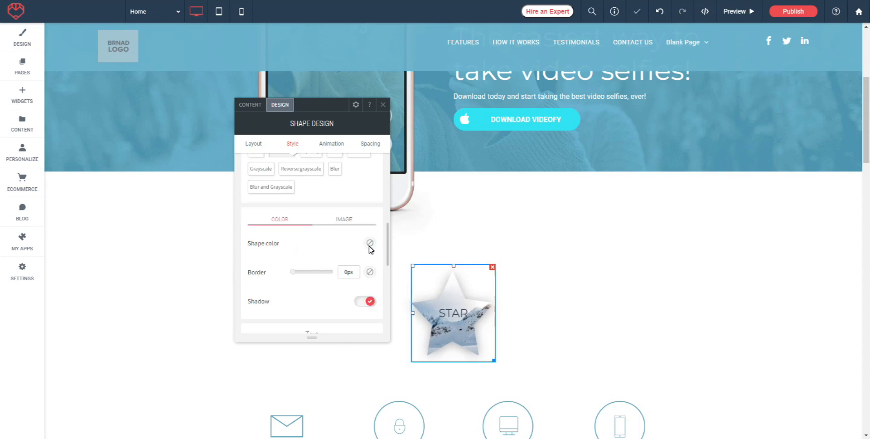
left_click_drag(292, 272, 305, 277)
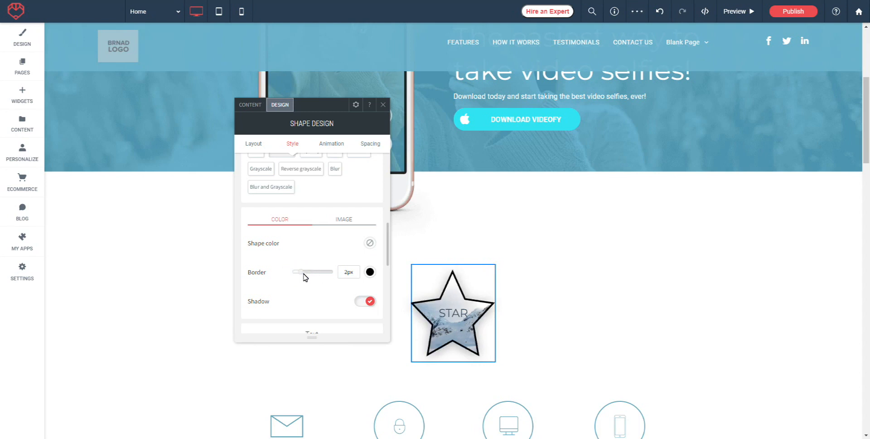
left_click_drag(300, 274, 291, 274)
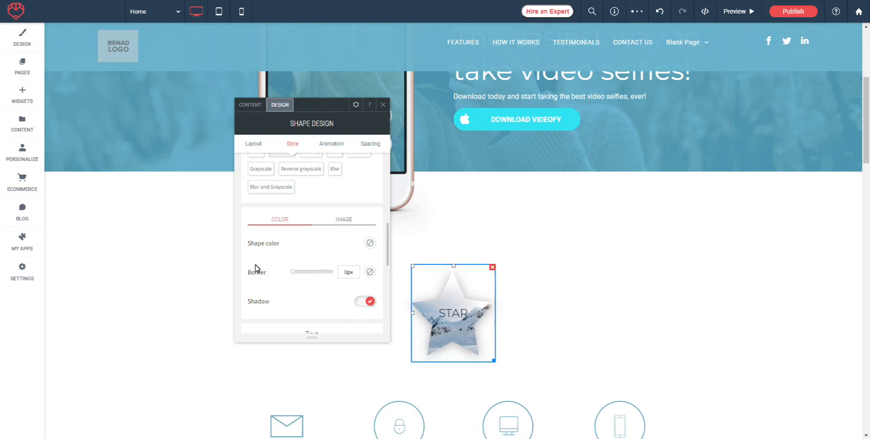
Review the options for replacing or editing the star's background image.
left_click(345, 220)
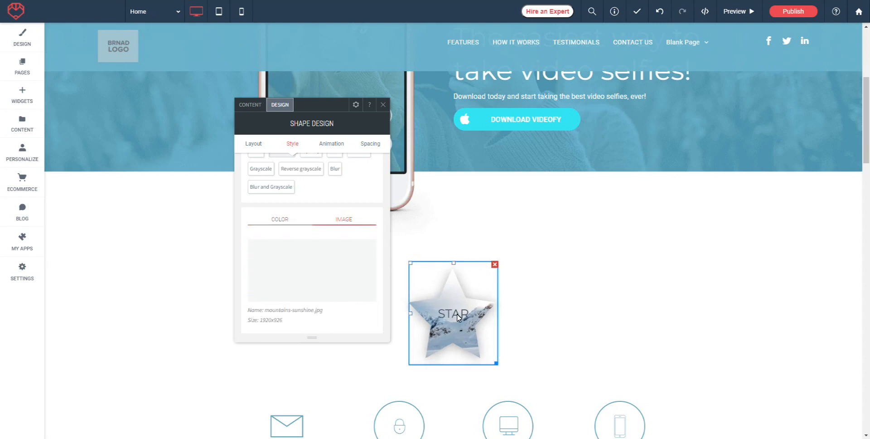
scroll(318, 252, "down", 1)
scroll(318, 245, "down", 1)
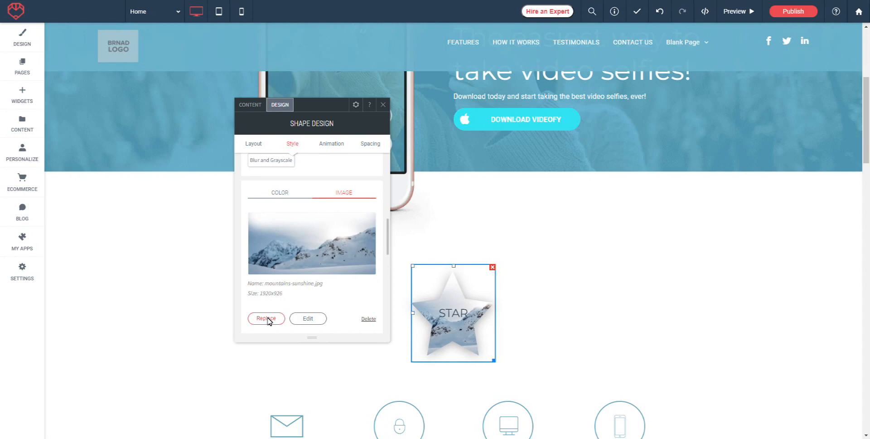
scroll(278, 195, "down", 5)
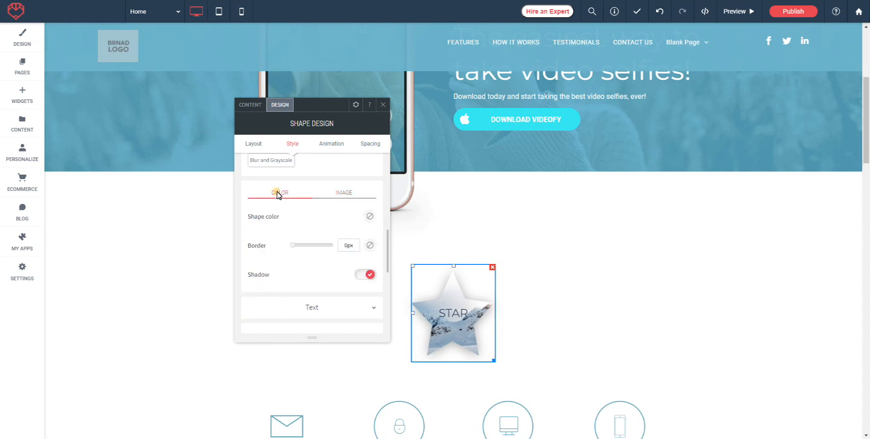
Try the top-center and bottom-center text positions for the star's title and restore the centered position.
left_click(313, 227)
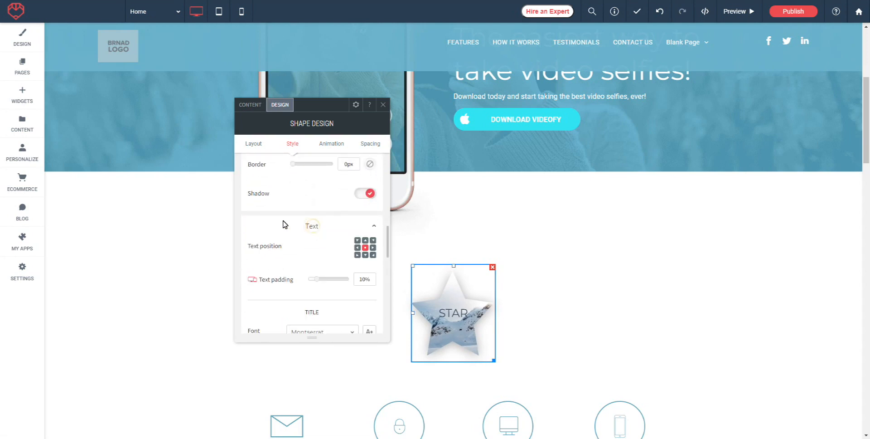
left_click(365, 240)
left_click(365, 255)
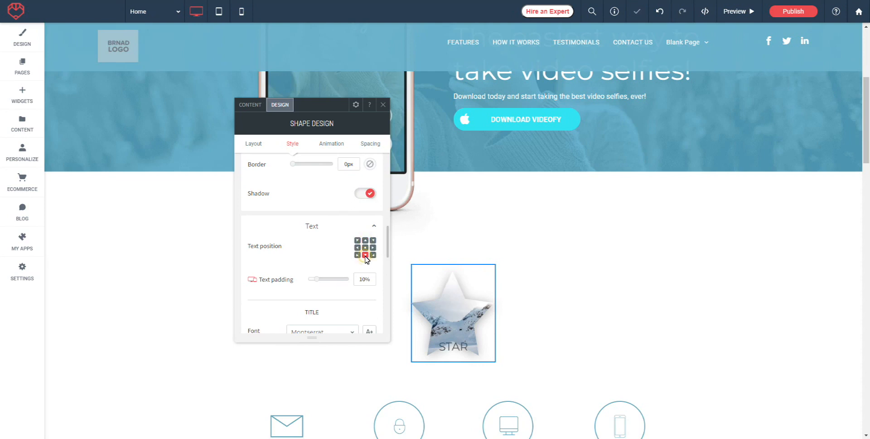
left_click(365, 248)
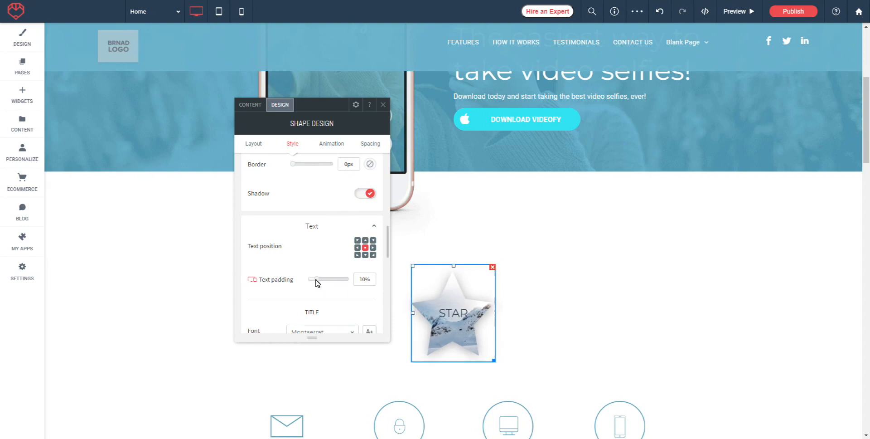
Make the star's title bold and center-aligned.
scroll(297, 254, "down", 2)
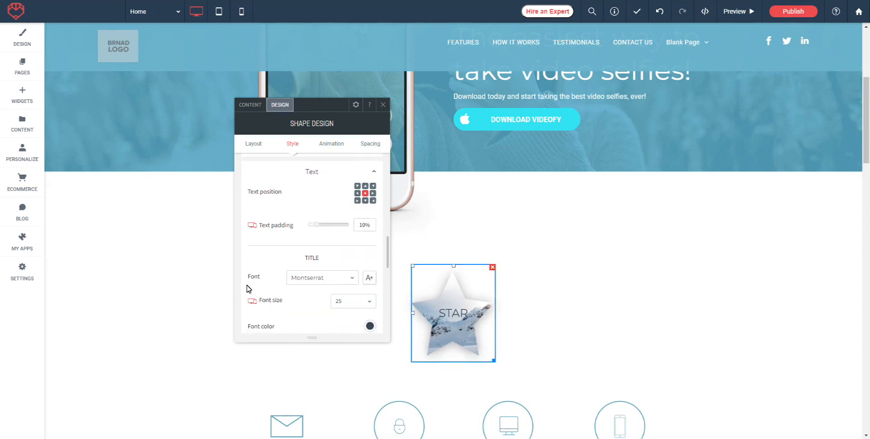
scroll(320, 269, "down", 2)
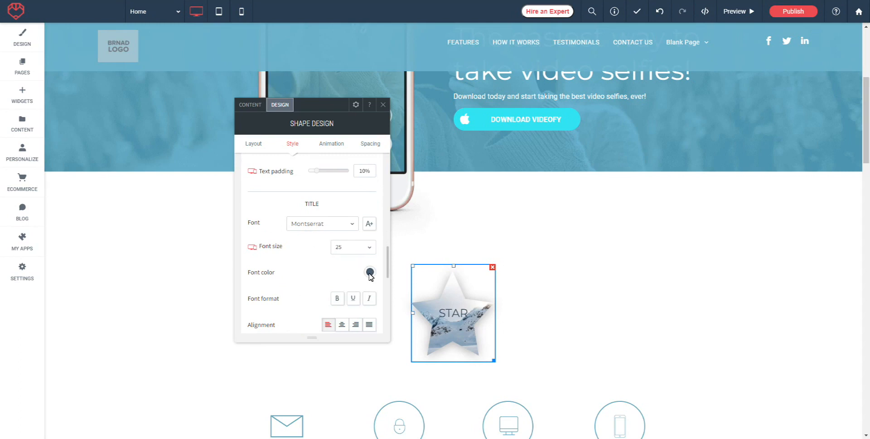
scroll(308, 276, "down", 2)
left_click(337, 245)
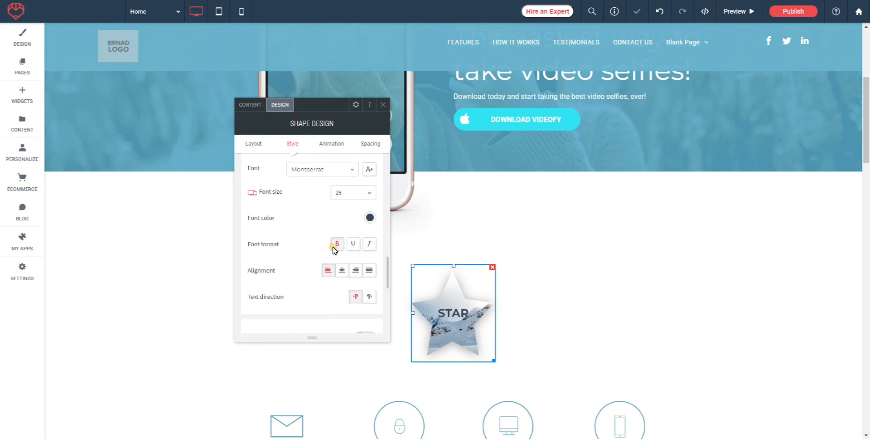
scroll(297, 275, "down", 1)
left_click(342, 243)
Enable floating for the star and check that it stays in place across the page.
scroll(307, 253, "down", 2)
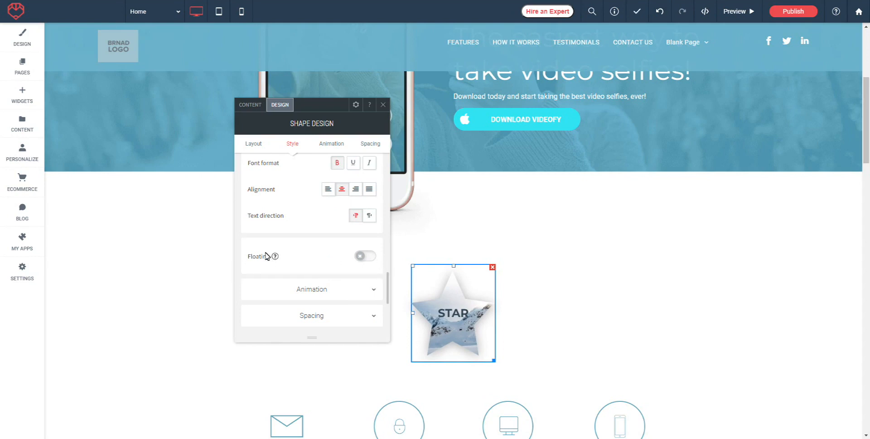
left_click(372, 258)
scroll(335, 241, "down", 2)
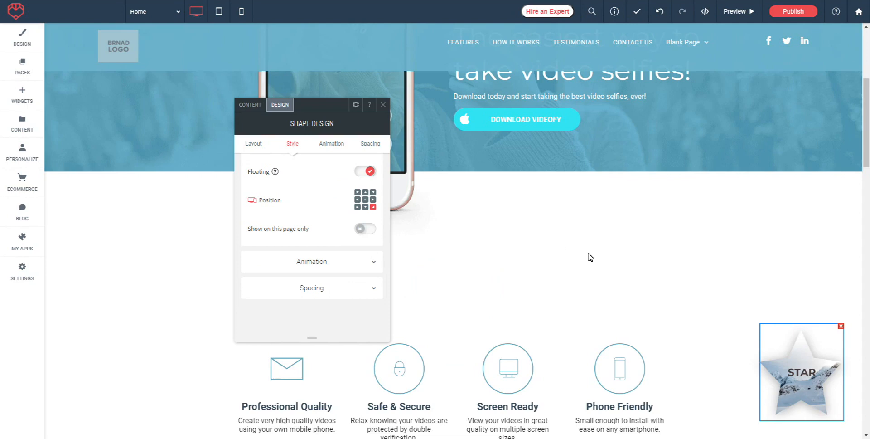
scroll(691, 260, "down", 6)
scroll(690, 262, "up", 6)
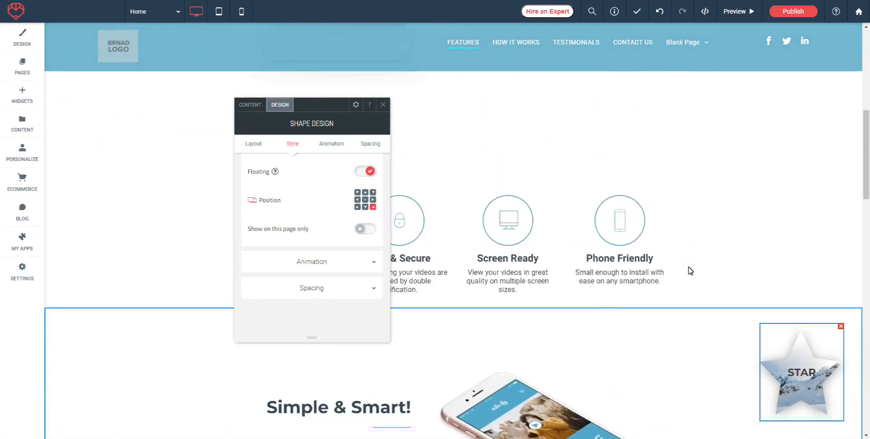
scroll(690, 270, "down", 2)
scroll(657, 313, "up", 2)
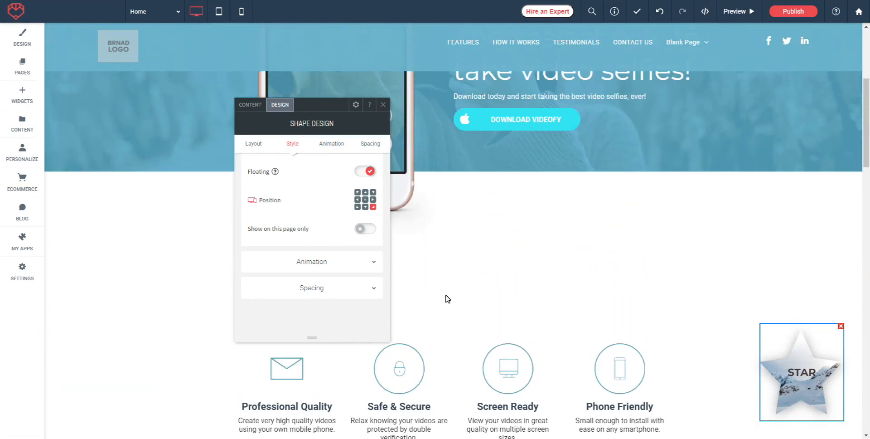
Try the top-right, bottom-left and bottom-center floating positions for the star and disable floating.
left_click(372, 192)
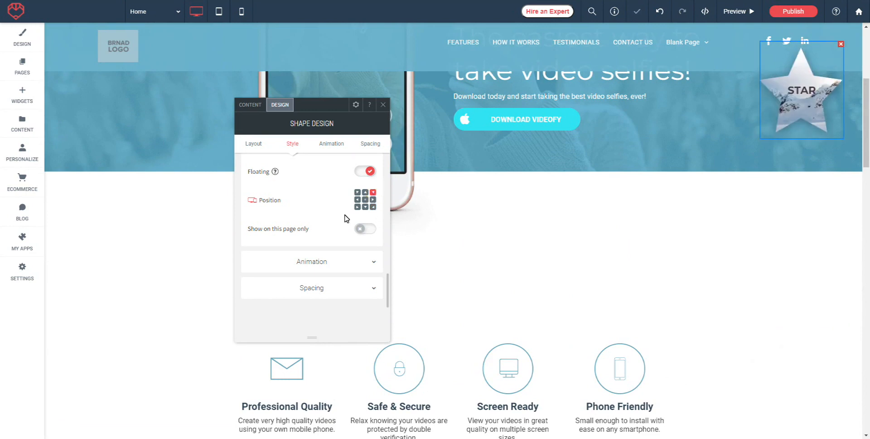
left_click(357, 206)
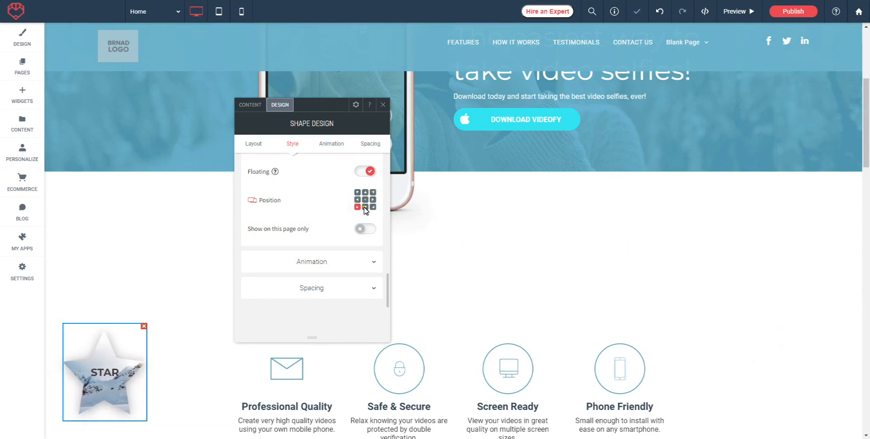
left_click(365, 206)
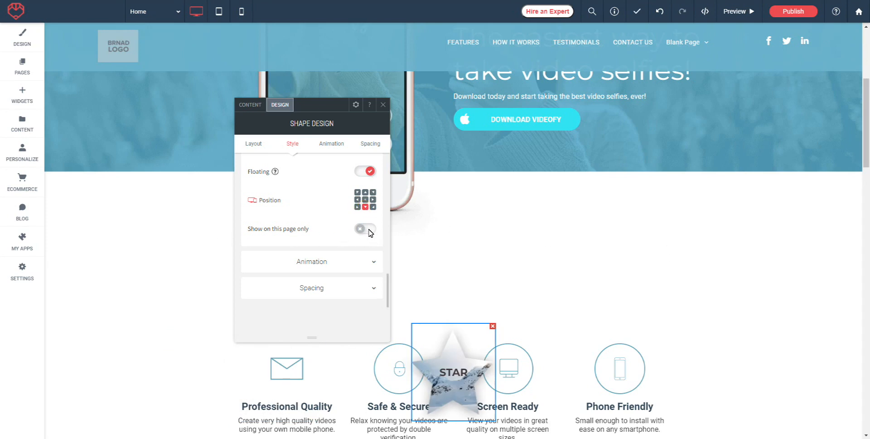
left_click(358, 173)
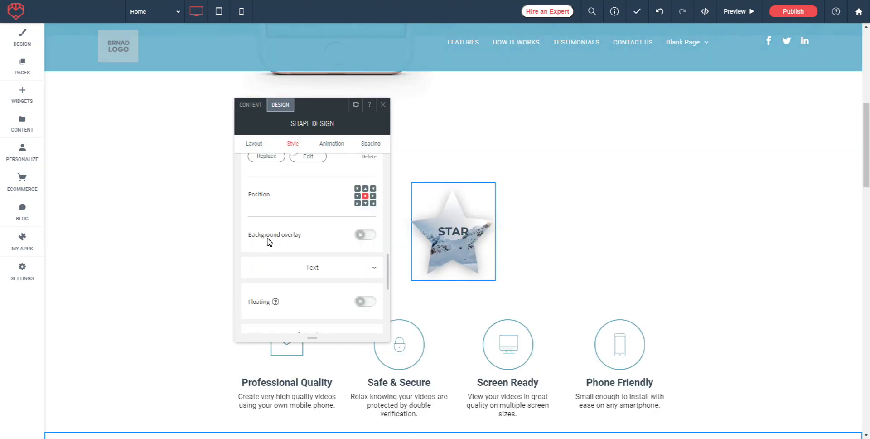
Enable the star's background overlay with a black overlay color and 16% opacity.
left_click(367, 235)
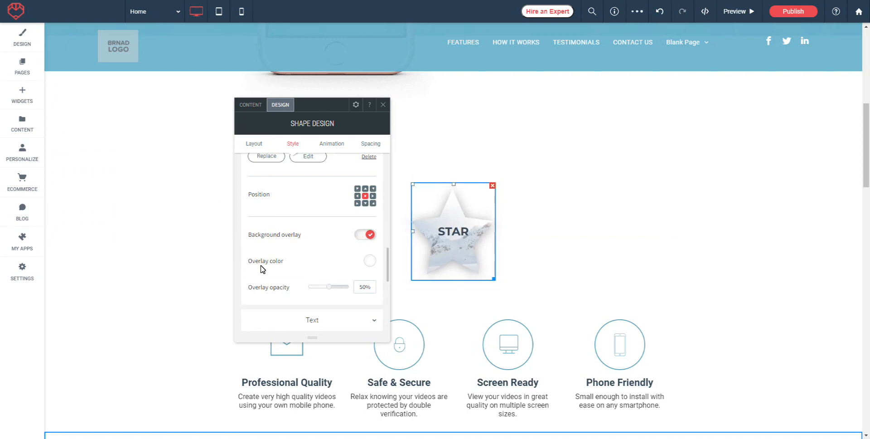
left_click(369, 263)
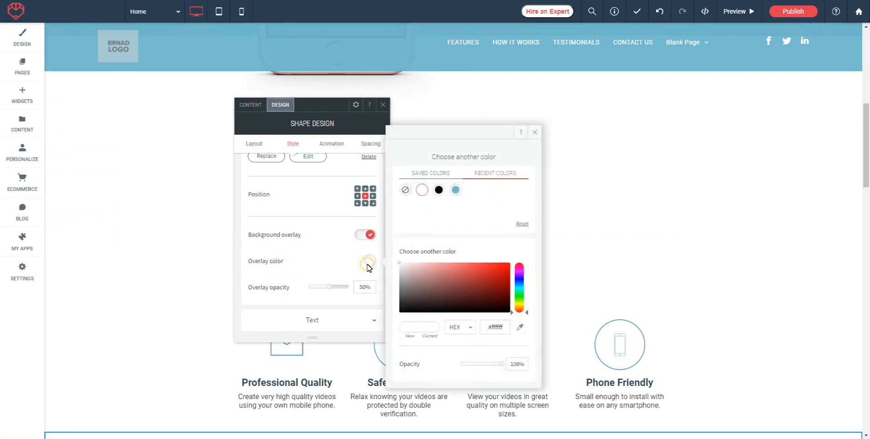
left_click(438, 191)
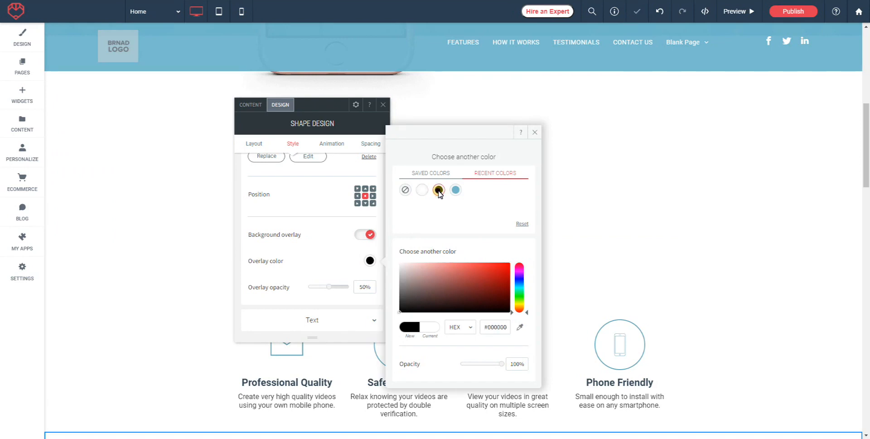
left_click(536, 132)
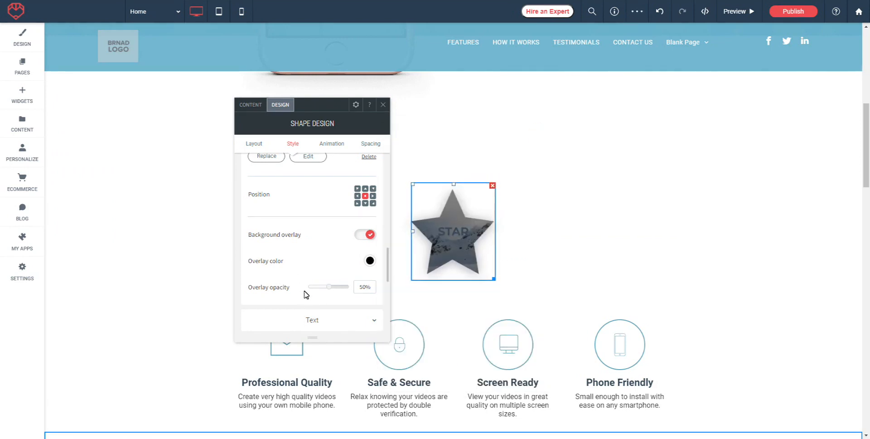
mouse_move(330, 290)
left_mouse_down()
mouse_move(323, 290)
mouse_move(344, 293)
mouse_move(319, 292)
left_mouse_up()
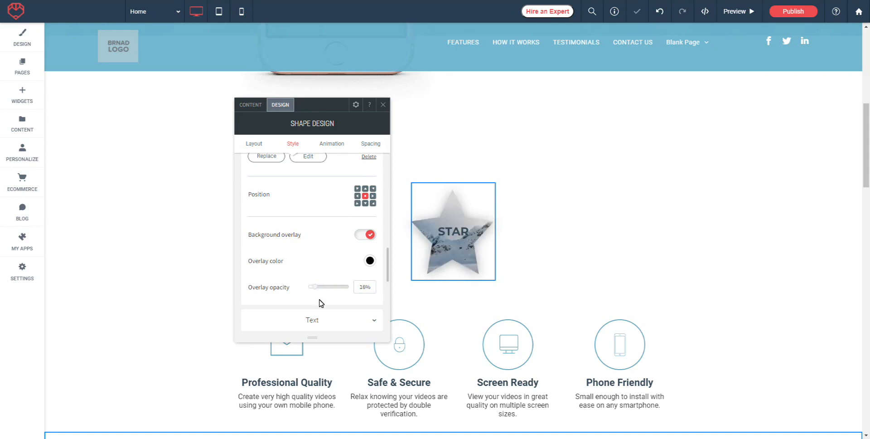
Give the star a Slide in animation from the left, keeping the Entrance trigger.
scroll(342, 316, "down", 5)
scroll(360, 214, "down", 1)
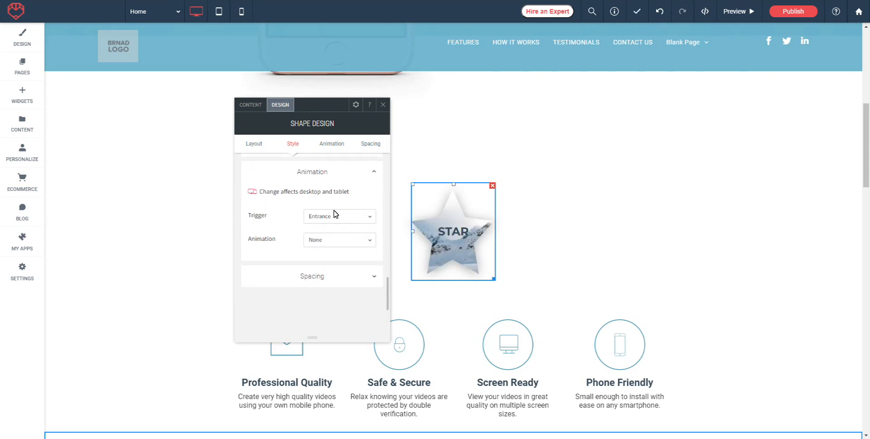
left_click(356, 217)
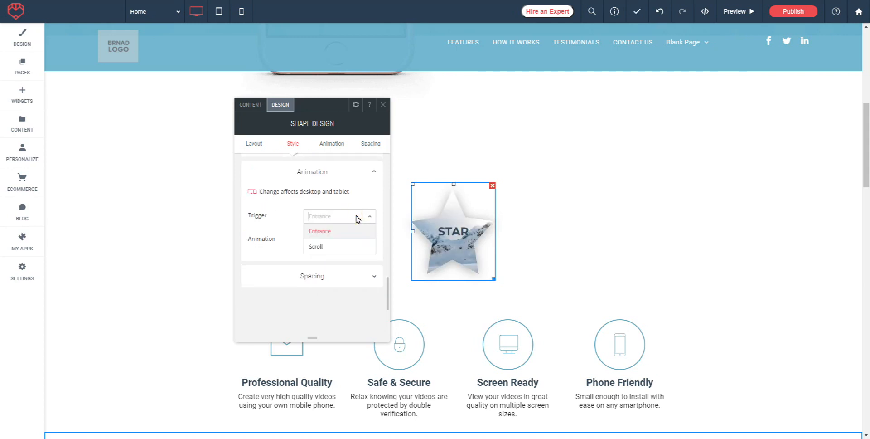
left_click(289, 213)
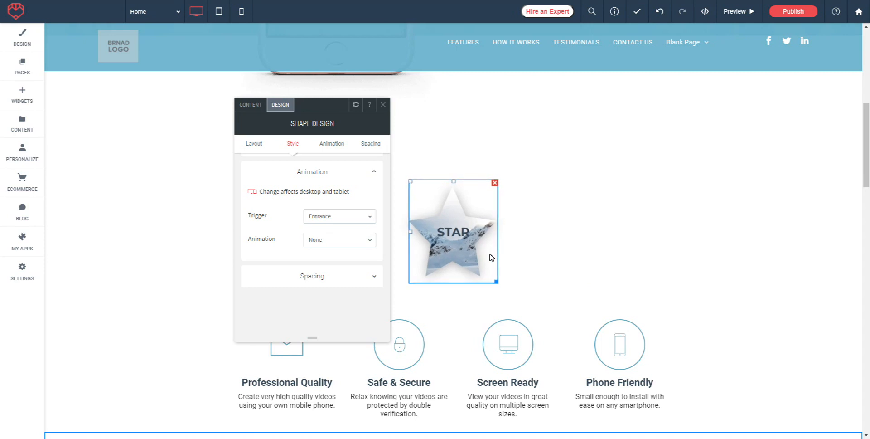
left_click(374, 241)
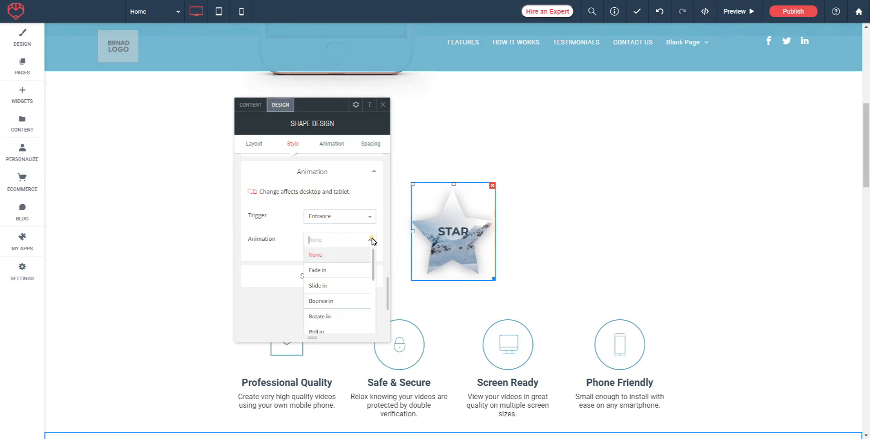
left_click(321, 286)
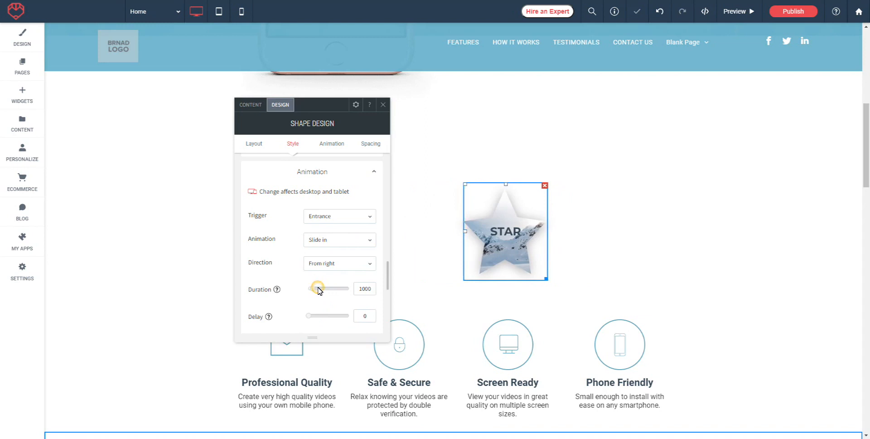
left_click(369, 264)
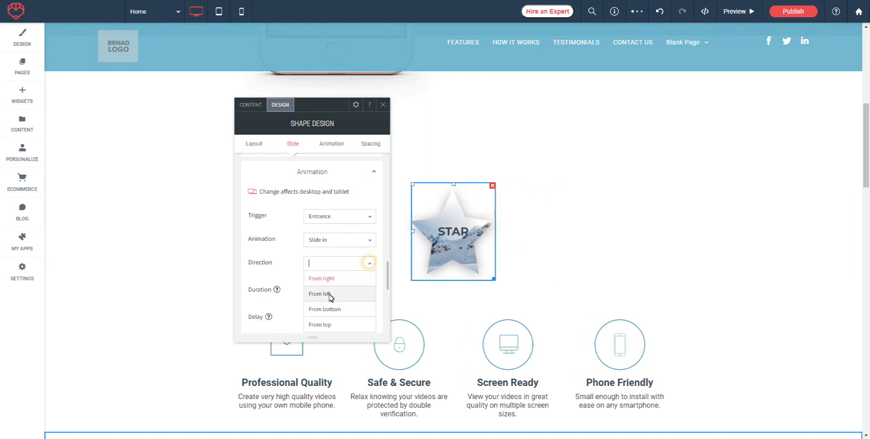
left_click(326, 296)
Review the animation's duration, delay and intensity settings and preview the star's animation.
scroll(284, 240, "down", 2)
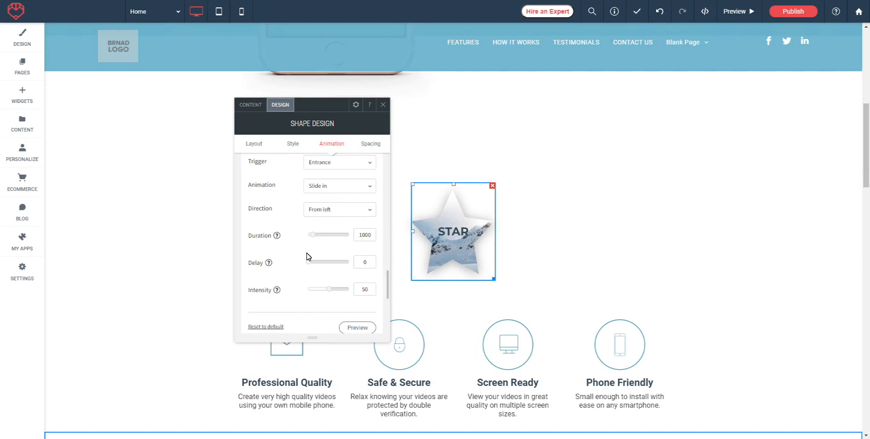
scroll(325, 274, "down", 1)
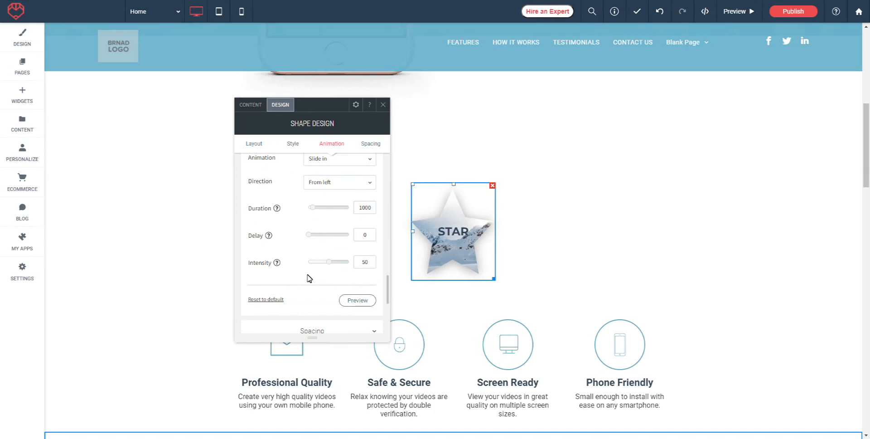
scroll(290, 299, "down", 2)
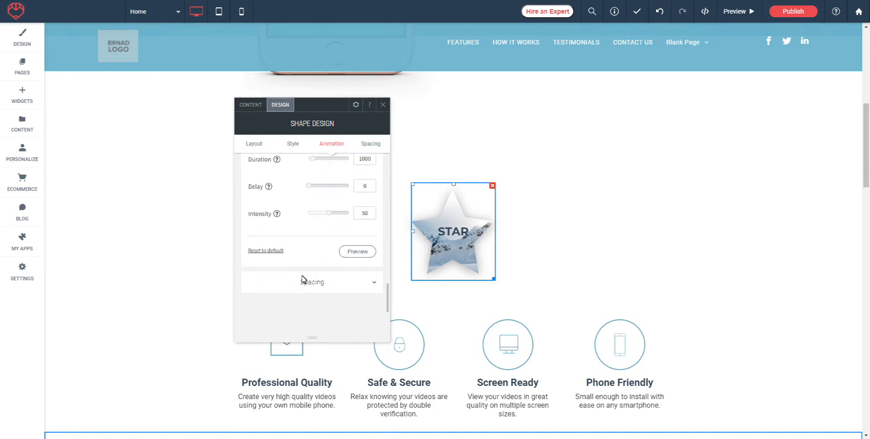
left_click(354, 250)
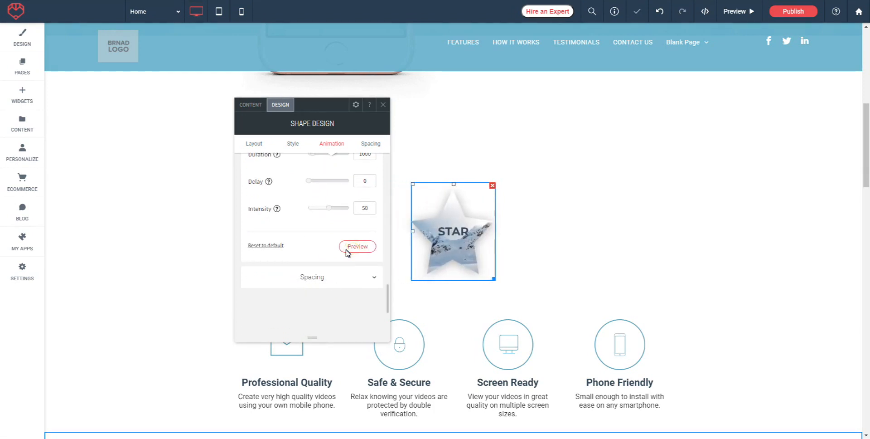
Expand the star's spacing settings and examine the padding options.
left_click(318, 278)
scroll(326, 272, "down", 3)
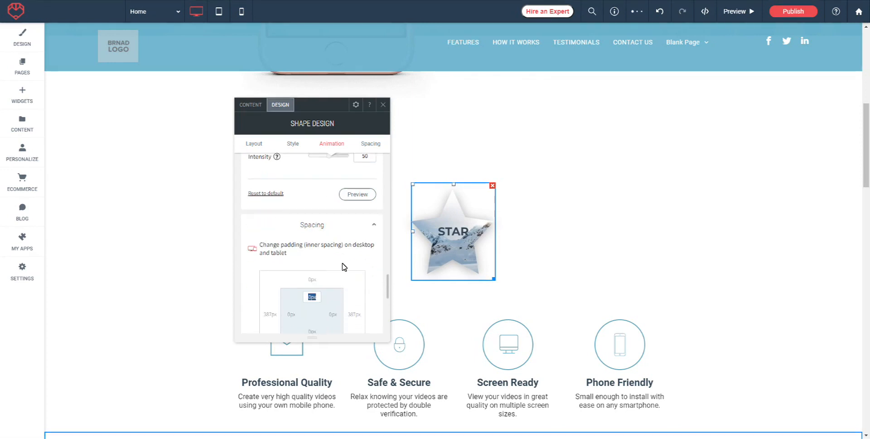
scroll(309, 304, "down", 2)
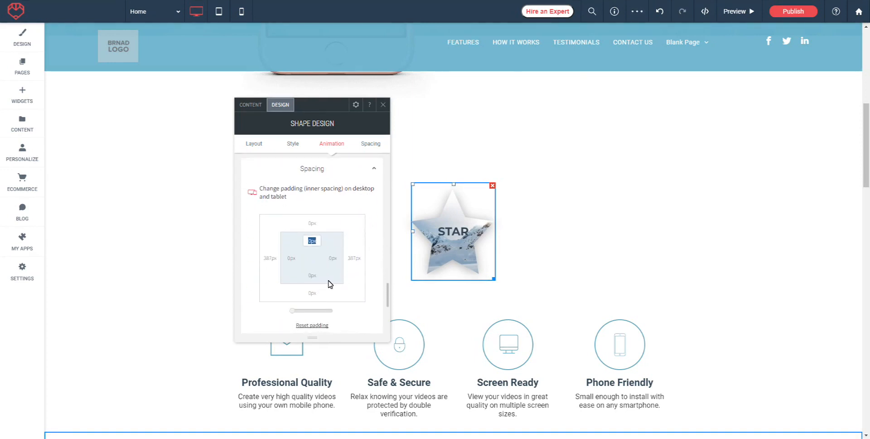
scroll(469, 256, "down", 1)
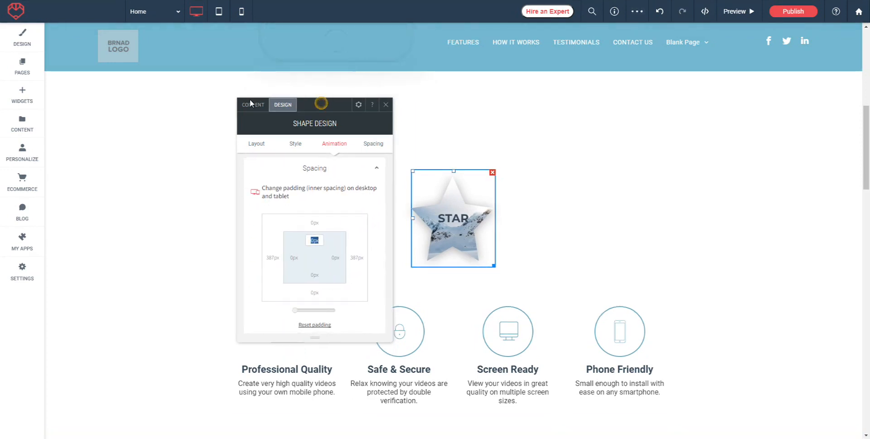
Try the left and right alignments for the star, restore its center alignment and close its design settings.
left_click_drag(322, 103, 214, 97)
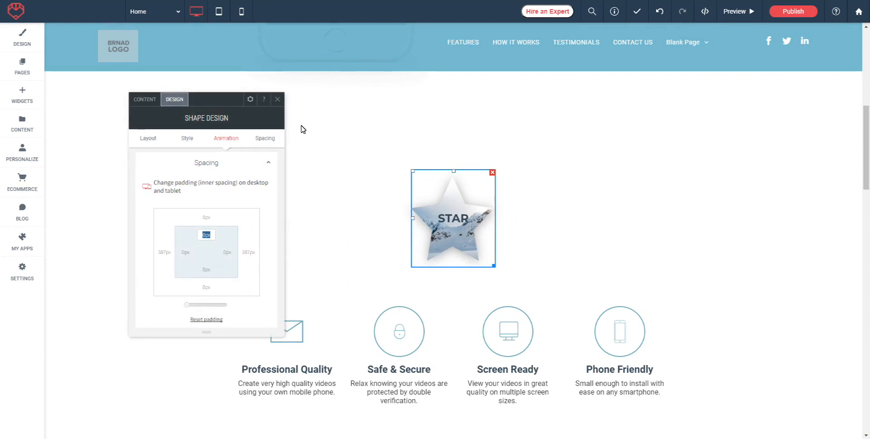
left_click(249, 99)
left_click(248, 136)
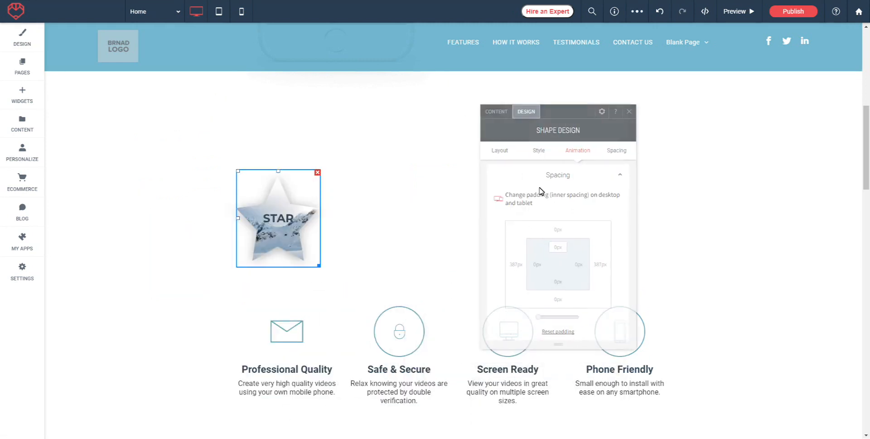
left_click(602, 112)
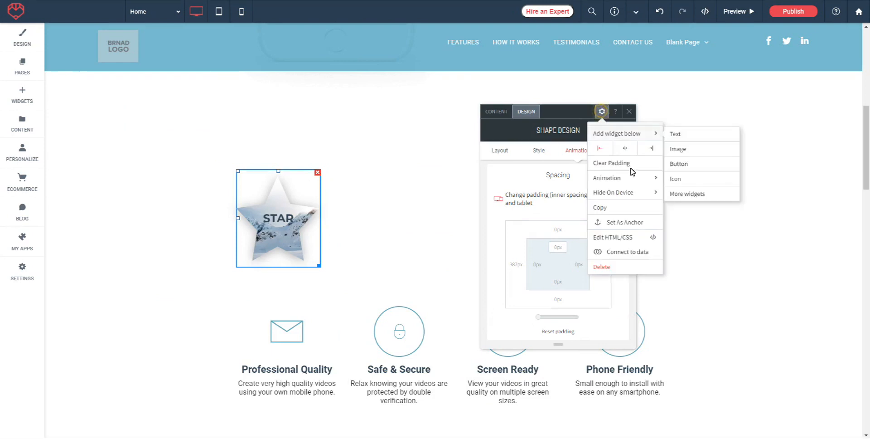
left_click(649, 148)
left_click_drag(574, 117, 387, 115)
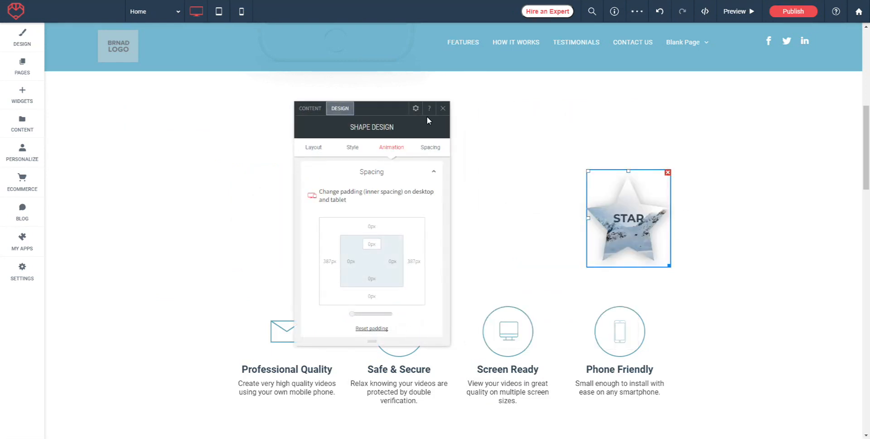
left_click(415, 108)
left_click(439, 144)
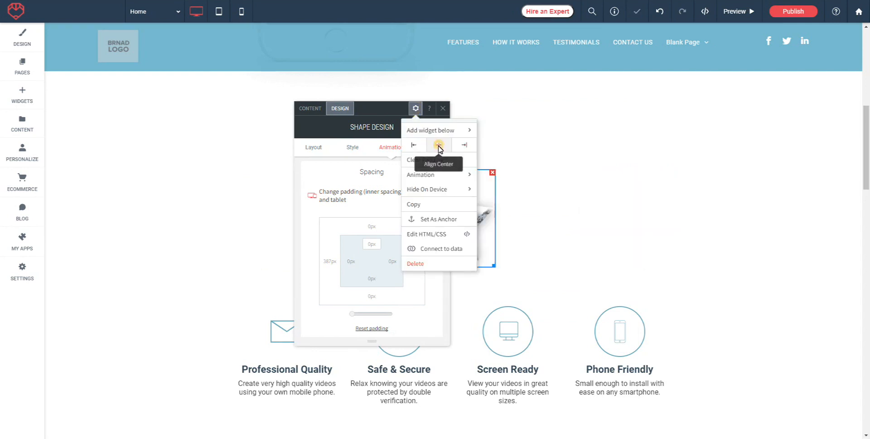
left_click(713, 241)
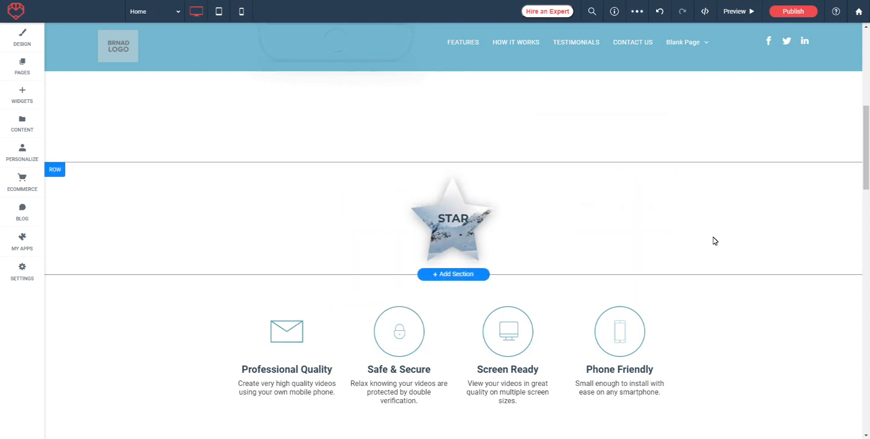